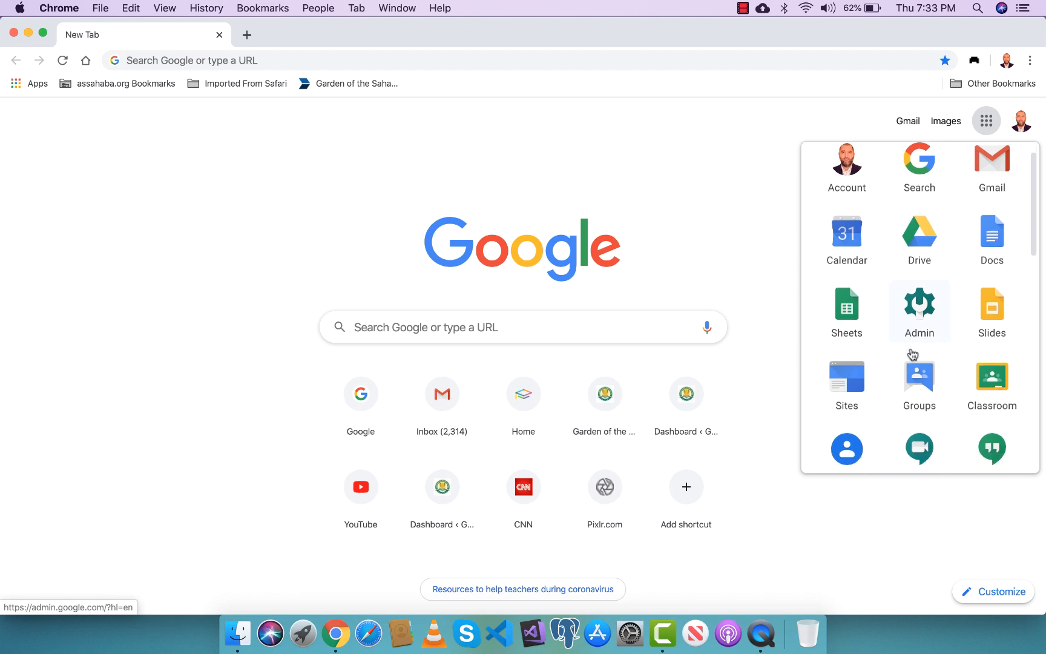
- Open the Science Lesson 1 jam in Google Jamboard and add a second, blank frame
{"action": "left_click", "coordinate": [872, 435]}
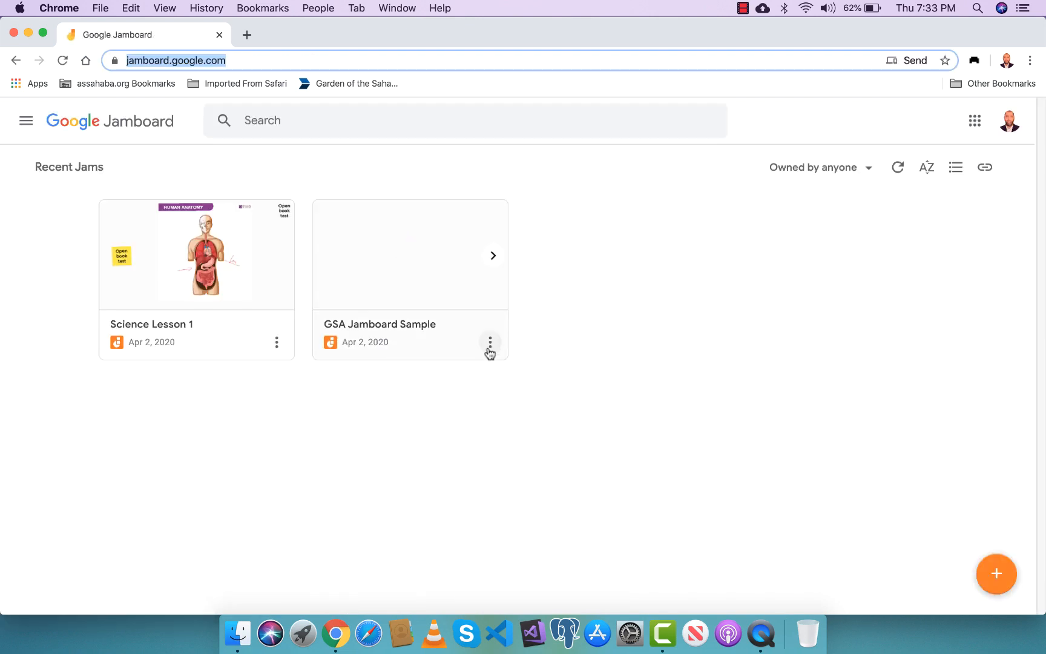
{"action": "left_click", "coordinate": [169, 300]}
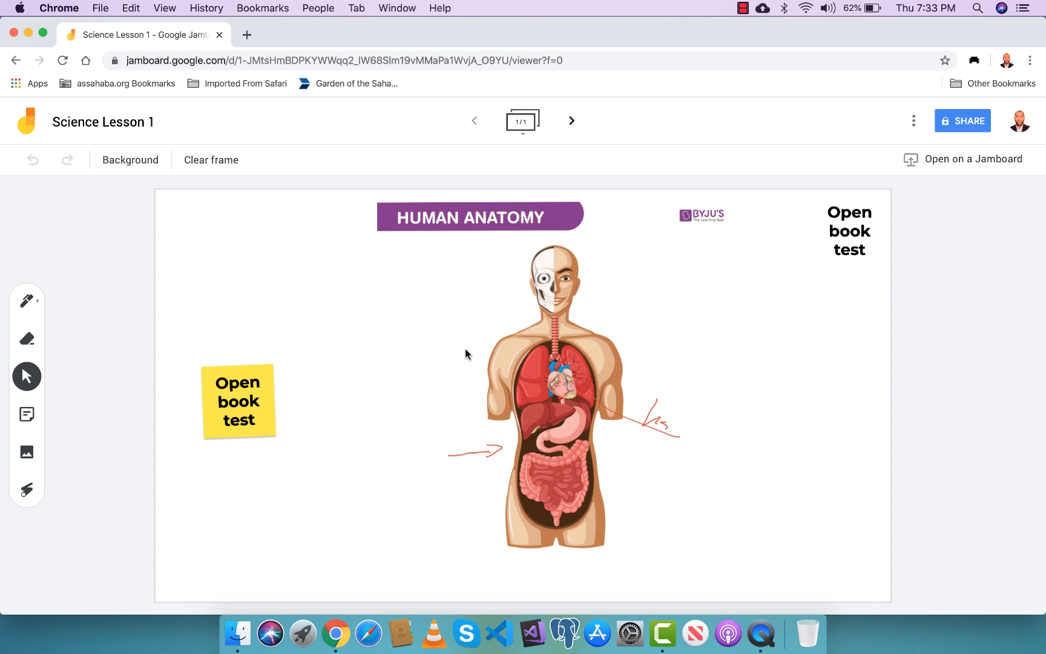
{"action": "left_click", "coordinate": [572, 121]}
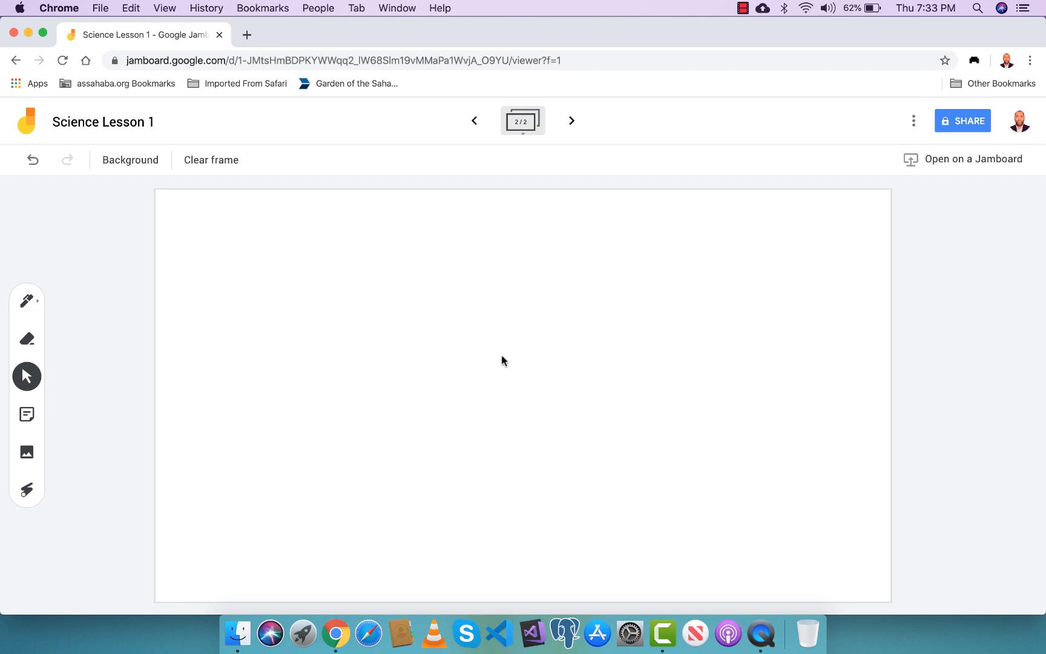
{"action": "left_click", "coordinate": [473, 123]}
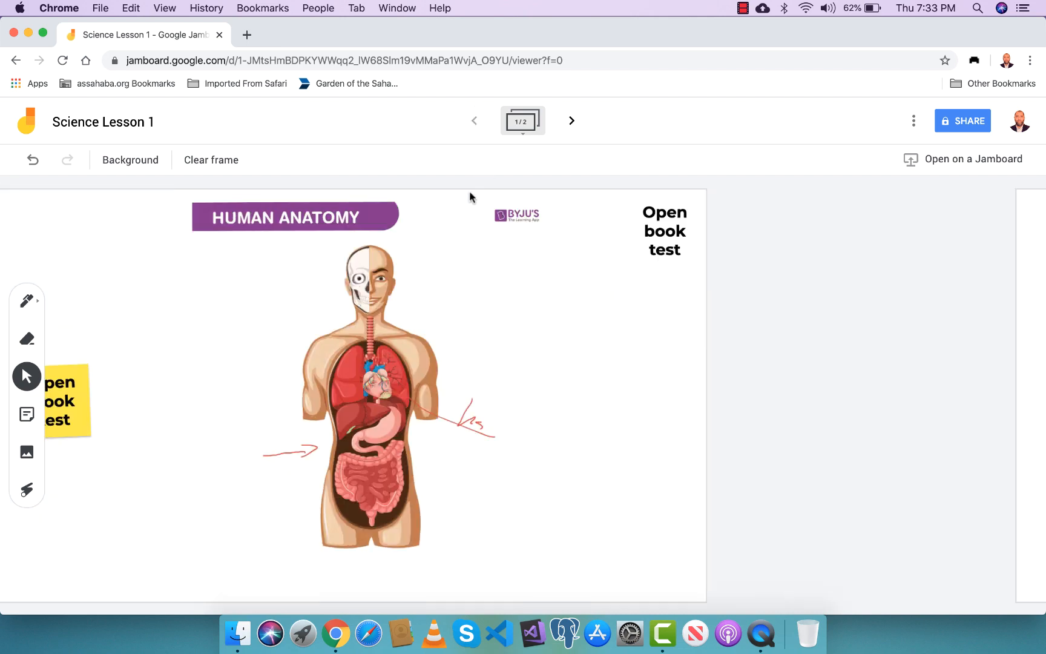
{"action": "left_click", "coordinate": [571, 121]}
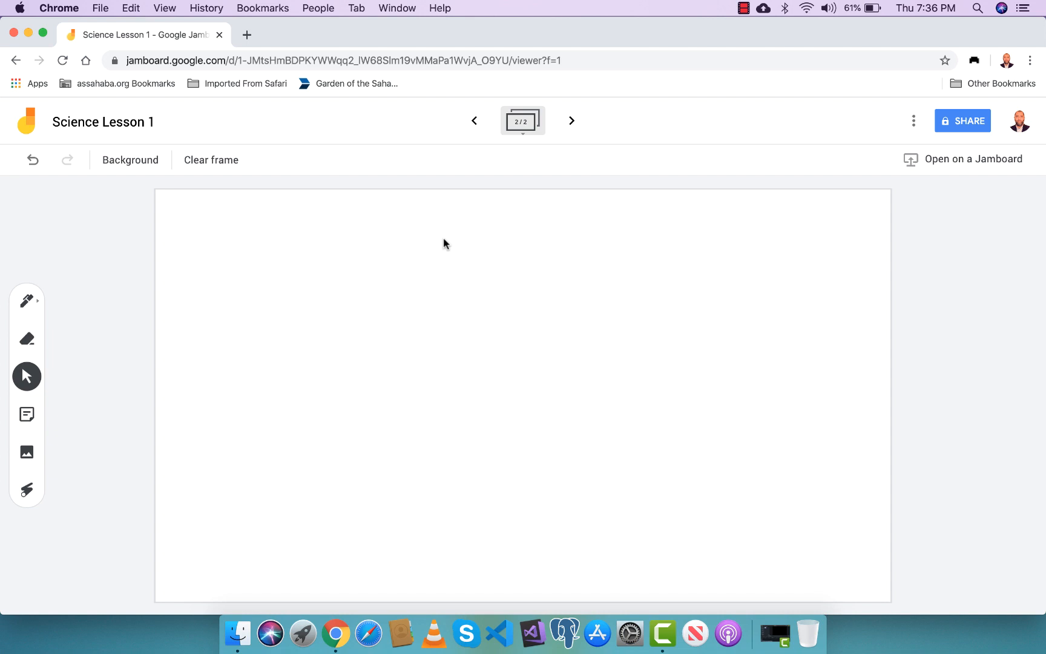
- Handwrite the equation 1 + x = 0 in black pen on the second frame
{"action": "left_click", "coordinate": [27, 301]}
{"action": "left_click", "coordinate": [31, 303]}
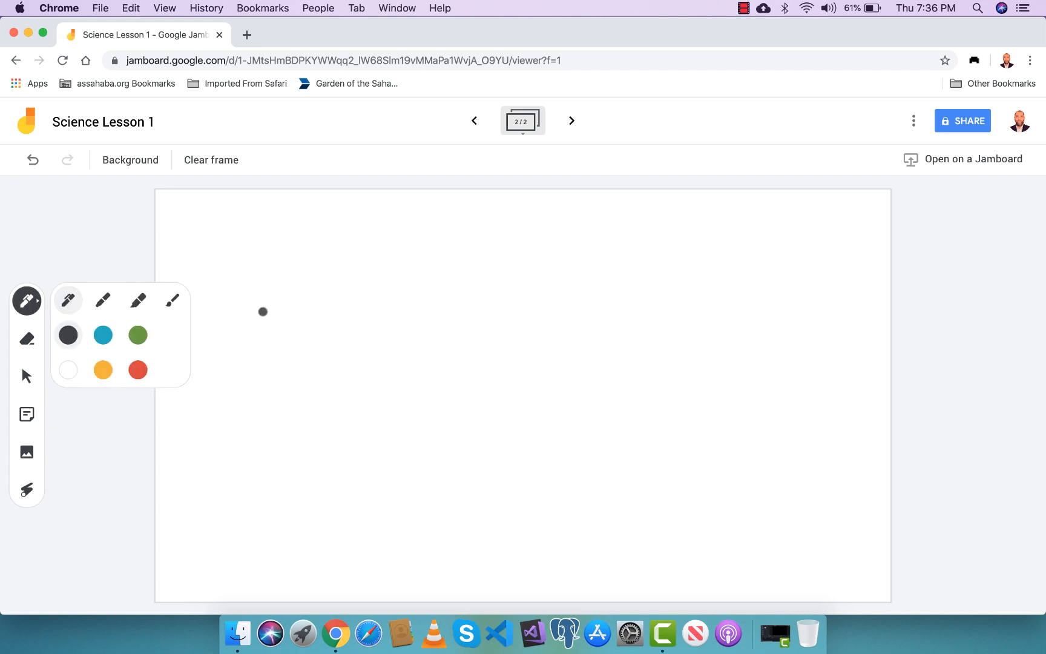
{"action": "left_click", "coordinate": [264, 311]}
{"action": "mouse_move", "coordinate": [261, 287]}
{"action": "left_mouse_down"}
{"action": "mouse_move", "coordinate": [261, 308]}
{"action": "mouse_move", "coordinate": [290, 299]}
{"action": "mouse_move", "coordinate": [281, 319]}
{"action": "mouse_move", "coordinate": [365, 296]}
{"action": "mouse_move", "coordinate": [413, 309]}
{"action": "mouse_move", "coordinate": [402, 296]}
{"action": "left_mouse_up"}
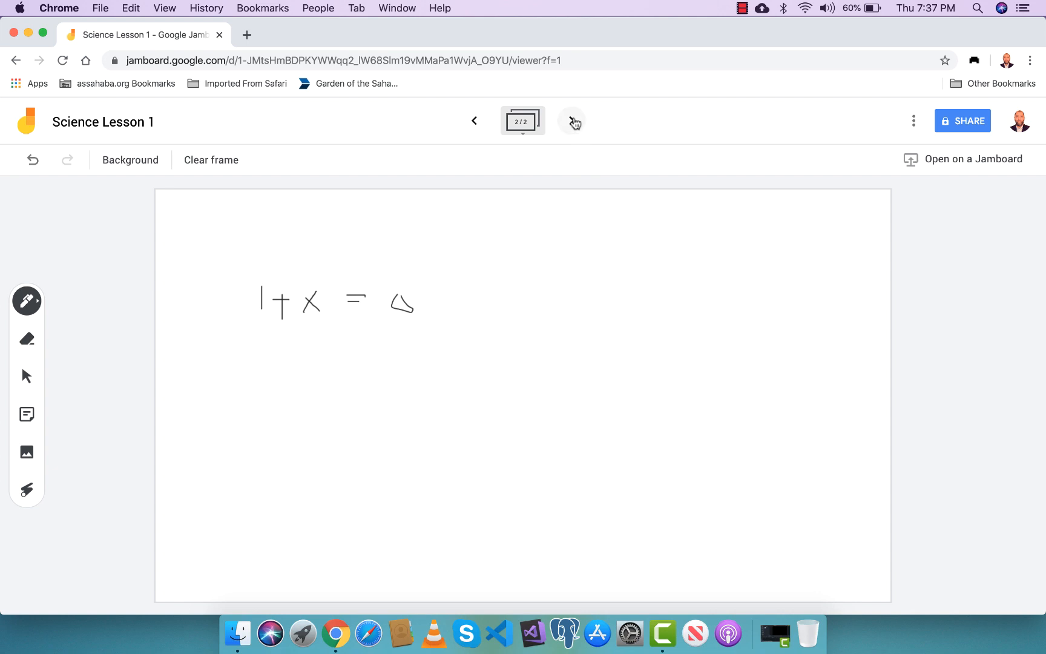
- Add a third blank frame to the jam and return to the Human Anatomy frame
{"action": "left_click", "coordinate": [572, 122]}
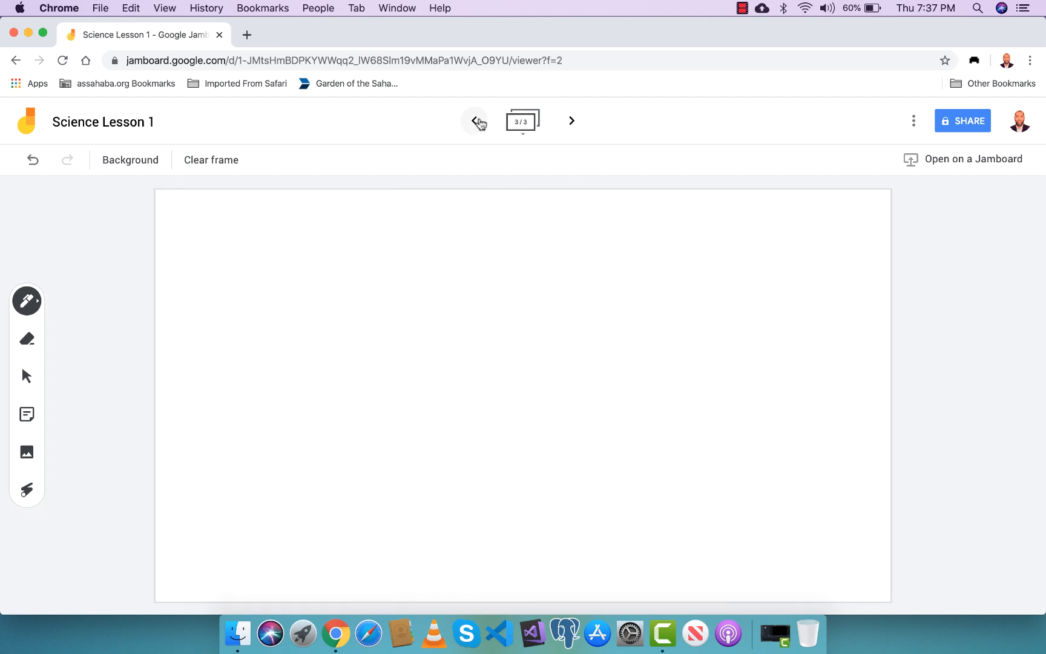
{"action": "left_click", "coordinate": [474, 121]}
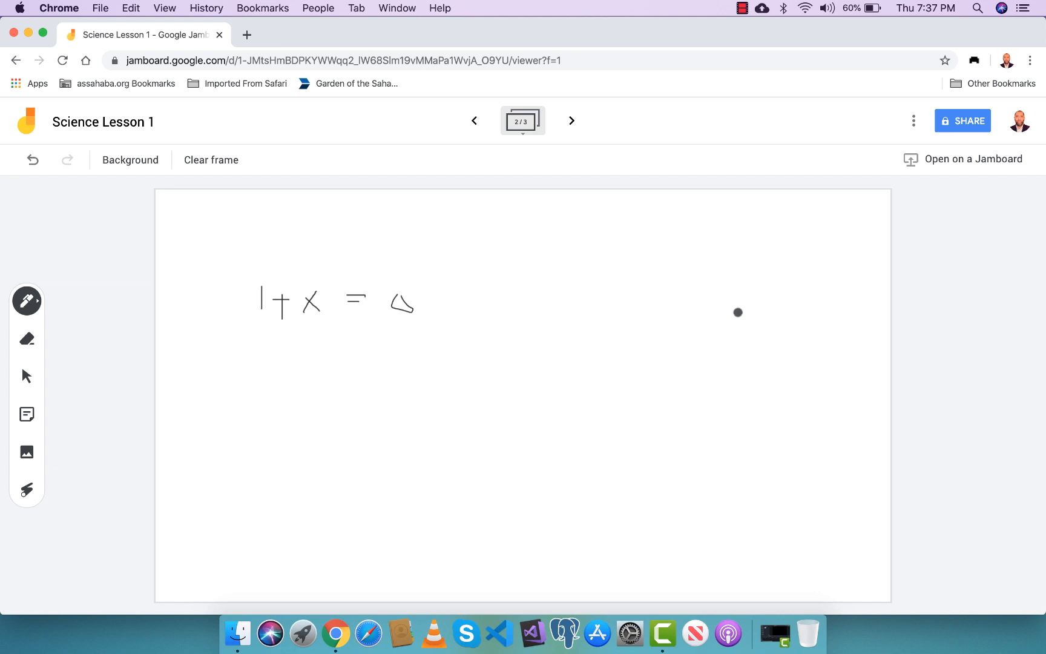
{"action": "left_click", "coordinate": [913, 124]}
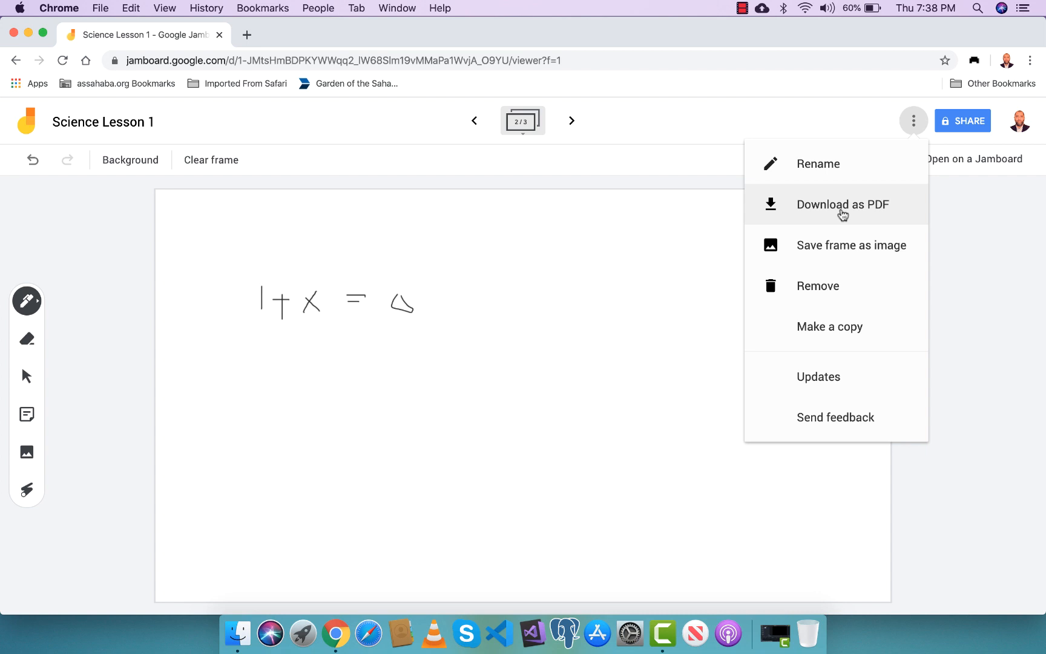
{"action": "left_click", "coordinate": [608, 277]}
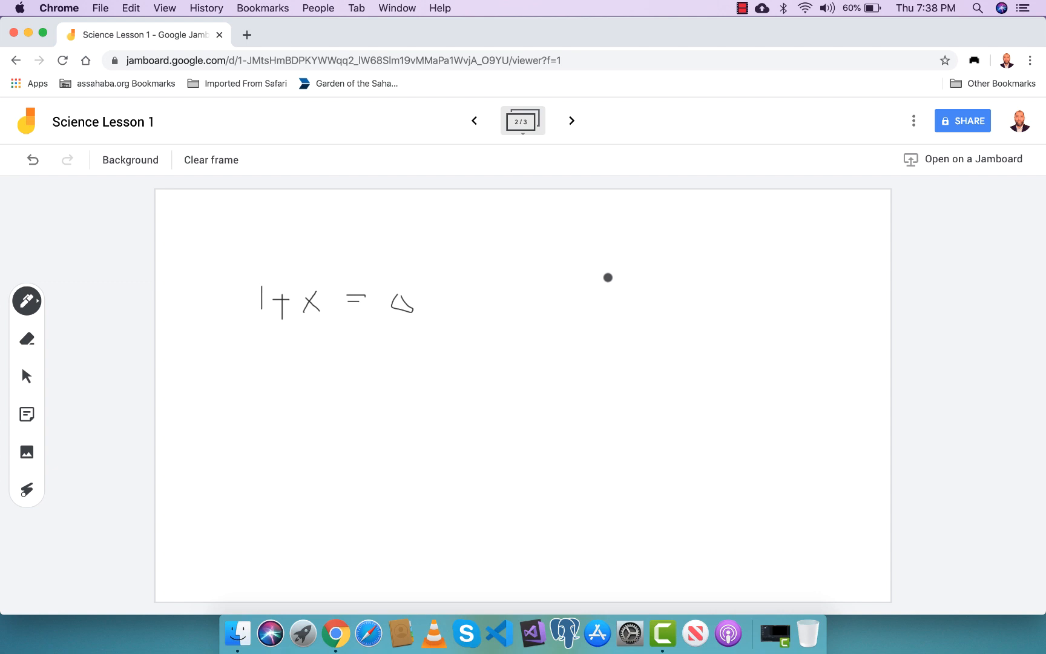
{"action": "left_click", "coordinate": [474, 124]}
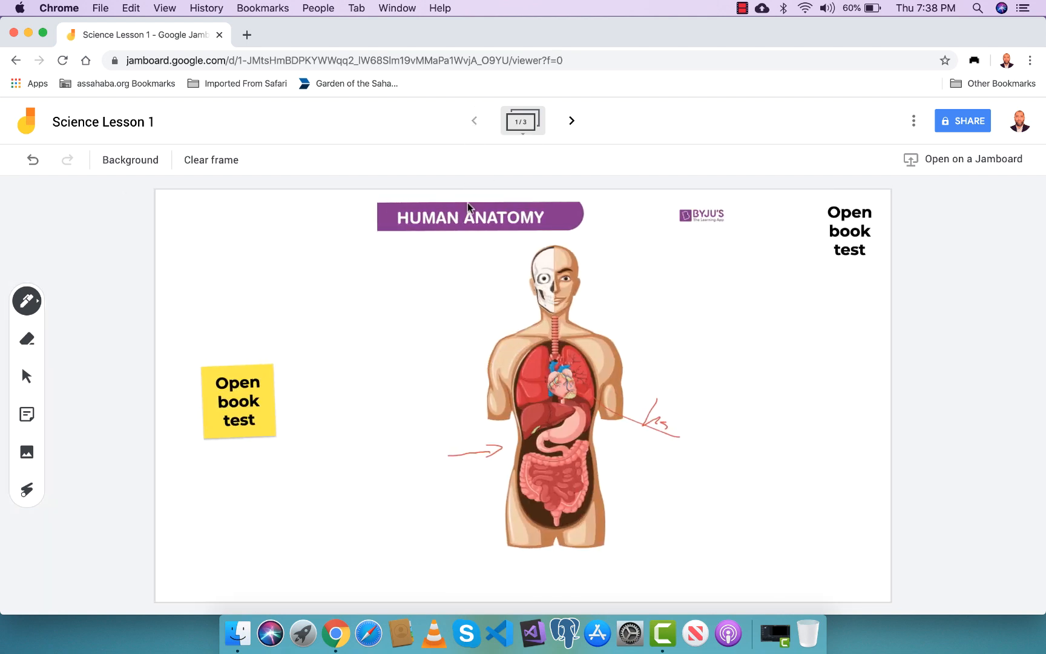
- Open Google Classroom in a new browser tab and go to the Classwork page of the WEB TECHNOLOGIES class
{"action": "left_click", "coordinate": [246, 34]}
{"action": "left_click", "coordinate": [987, 121]}
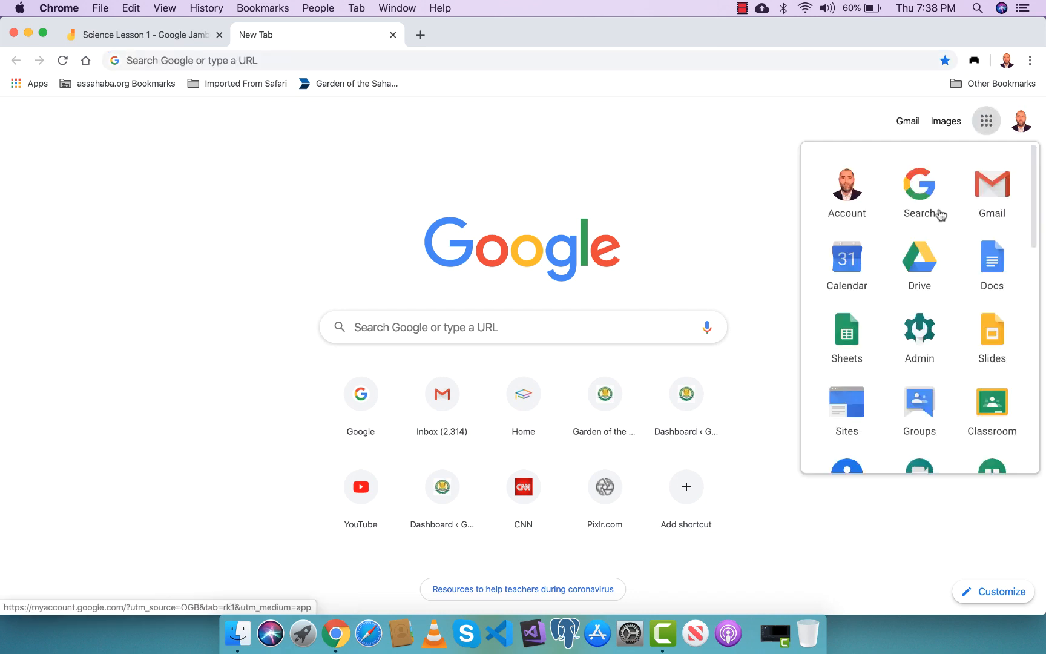
{"action": "scroll", "coordinate": [1027, 273], "scroll_direction": "down", "scroll_amount": 5}
{"action": "left_click", "coordinate": [991, 266]}
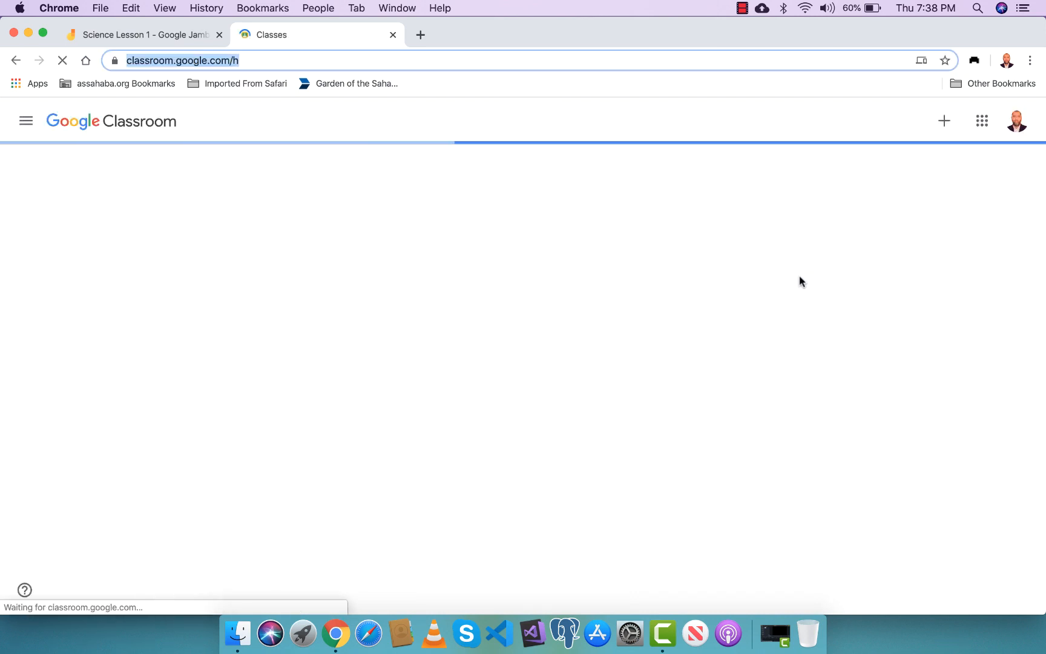
{"action": "scroll", "coordinate": [479, 281], "scroll_direction": "down", "scroll_amount": 10}
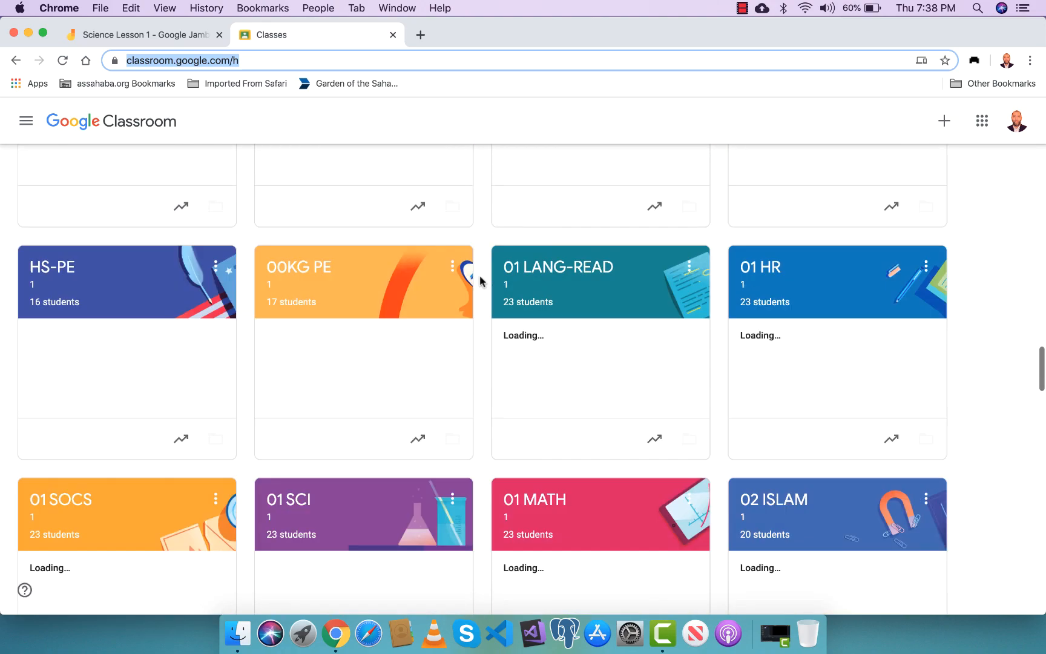
{"action": "scroll", "coordinate": [479, 280], "scroll_direction": "down", "scroll_amount": 10}
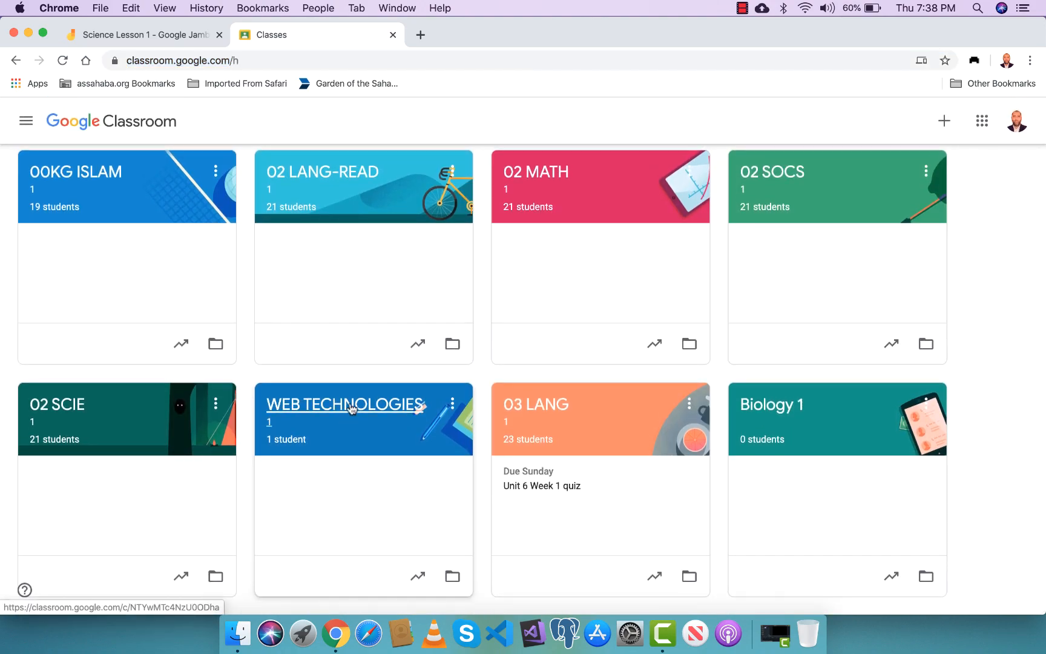
{"action": "left_click", "coordinate": [351, 406]}
{"action": "left_click", "coordinate": [481, 124]}
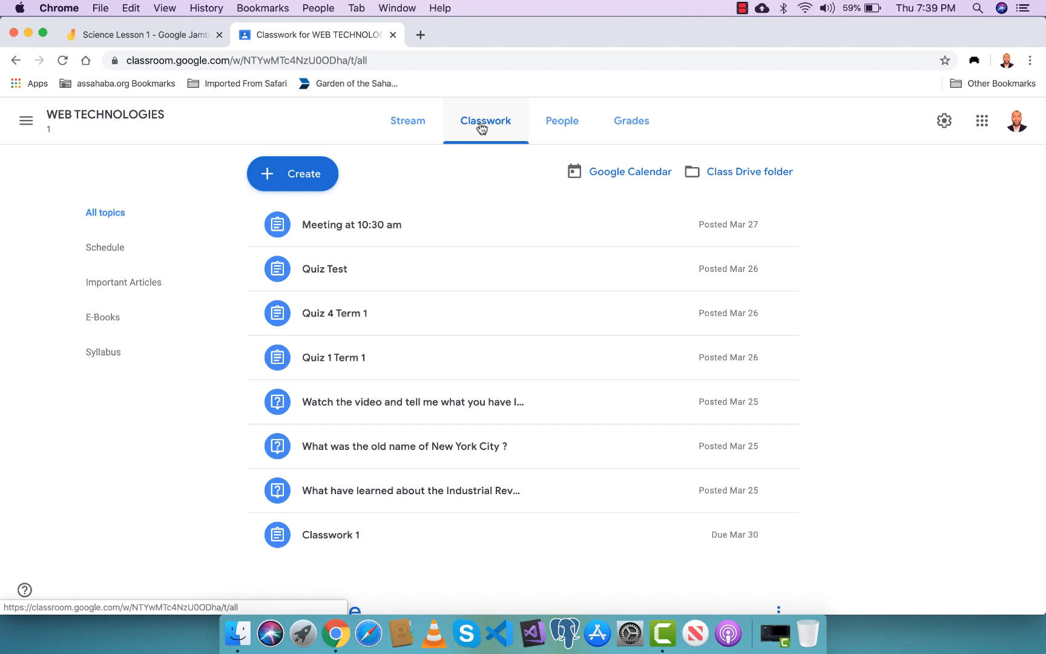
- Create a new assignment titled "Quiz 1 Math" in the class
{"action": "left_click", "coordinate": [292, 174]}
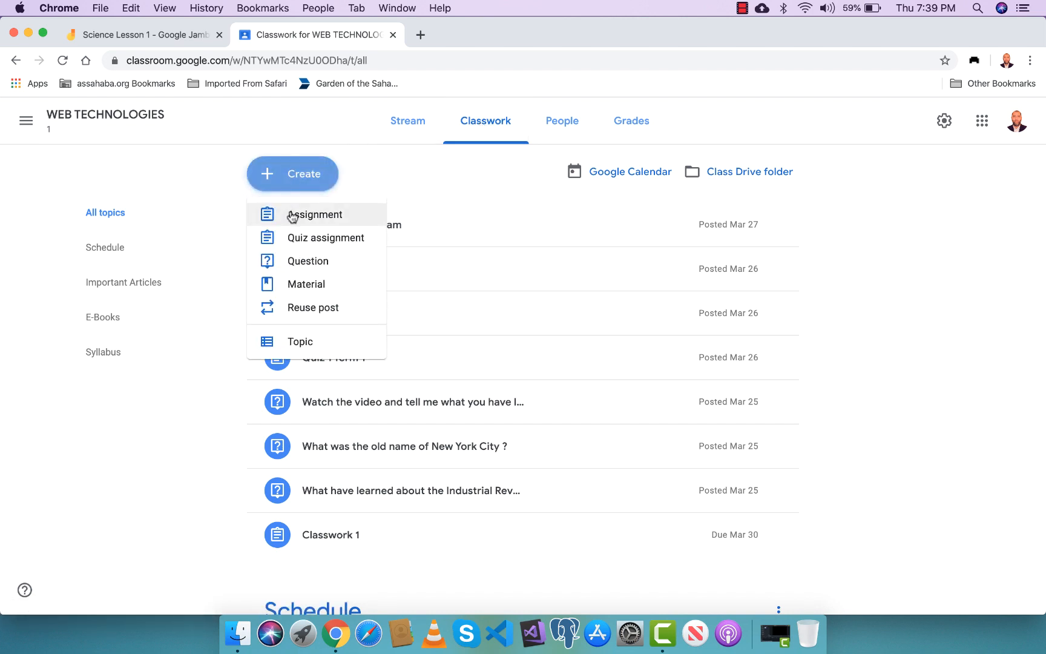
{"action": "left_click", "coordinate": [292, 216]}
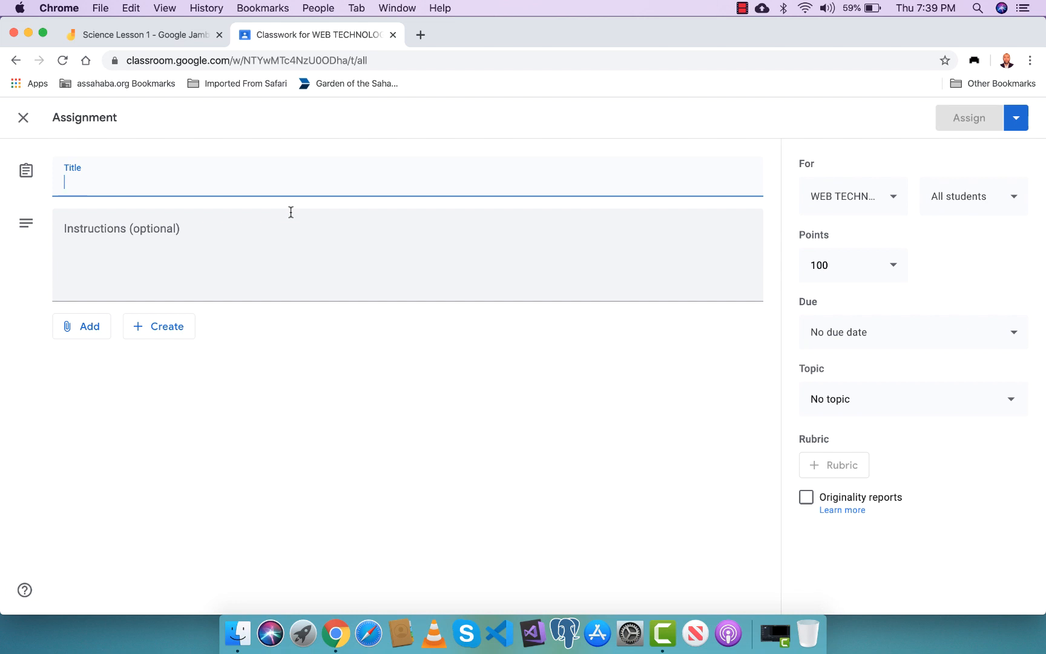
{"action": "type", "text": "Quiz"}
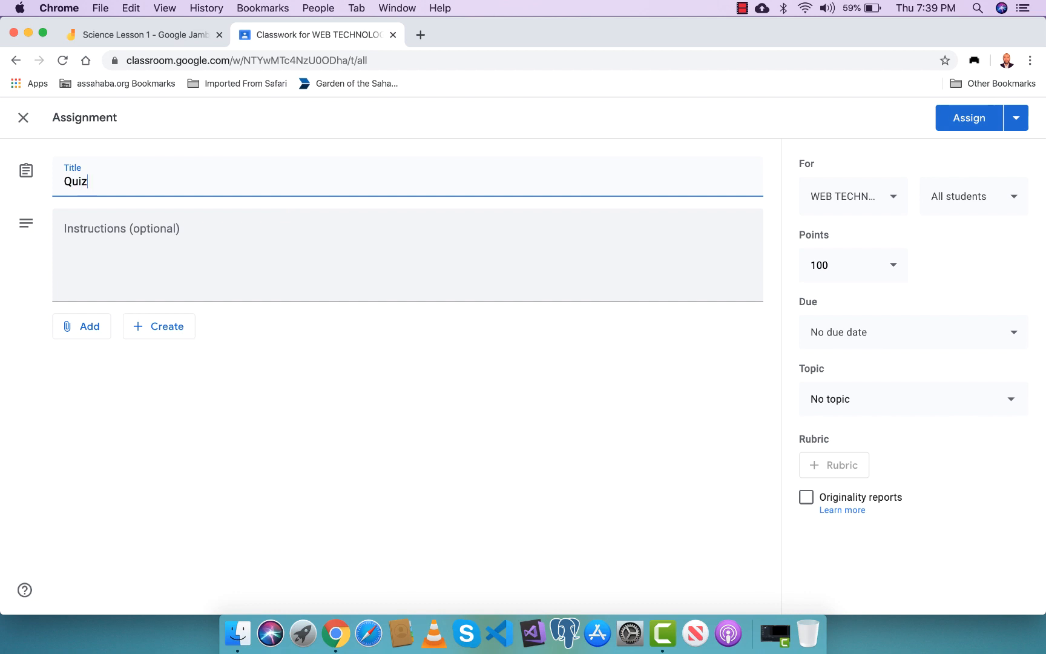
{"action": "type", "text": " q Math"}
{"action": "left_click", "coordinate": [96, 183]}
{"action": "key", "text": "BackSpace"}
{"action": "type", "text": "1"}
{"action": "left_click", "coordinate": [71, 239]}
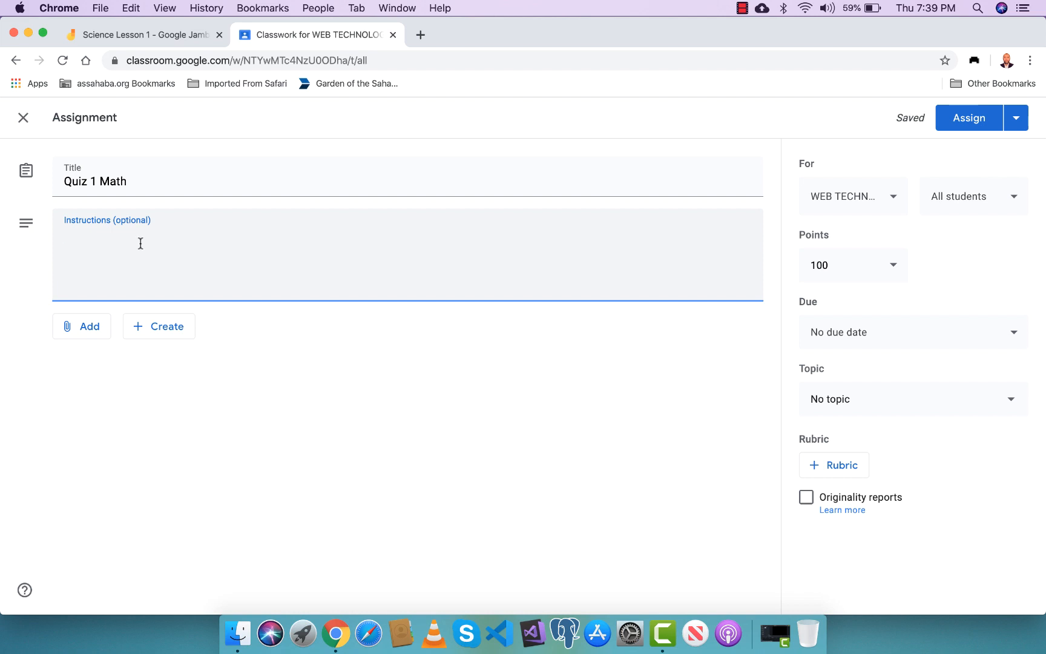
- Attach the Science Lesson 1 jam from Google Drive and set it to make a copy for each student
{"action": "left_click", "coordinate": [84, 327]}
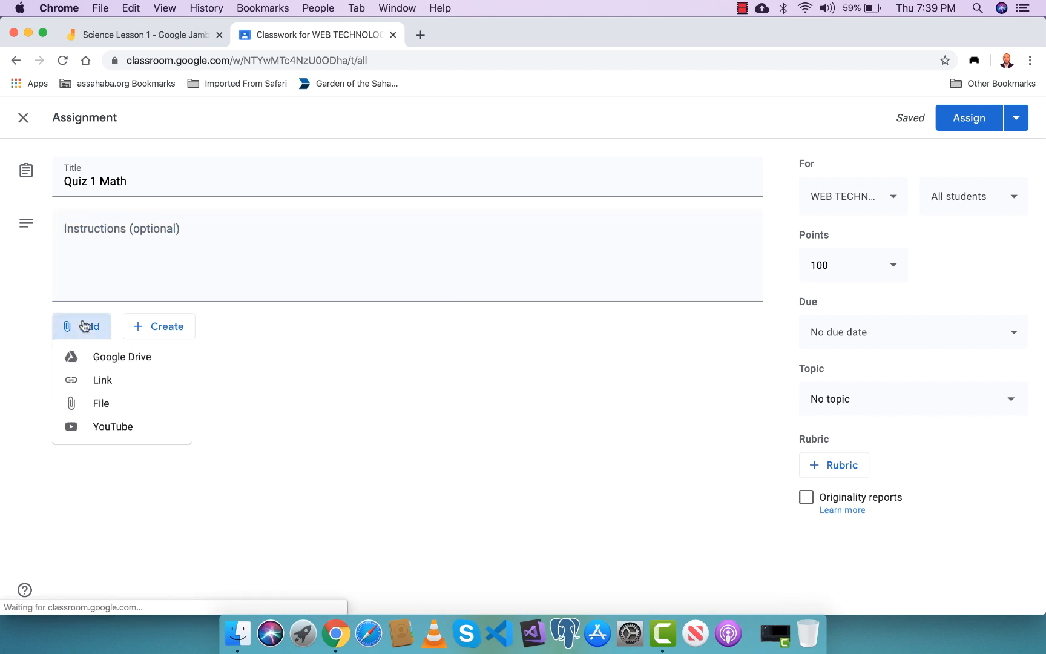
{"action": "left_click", "coordinate": [100, 361]}
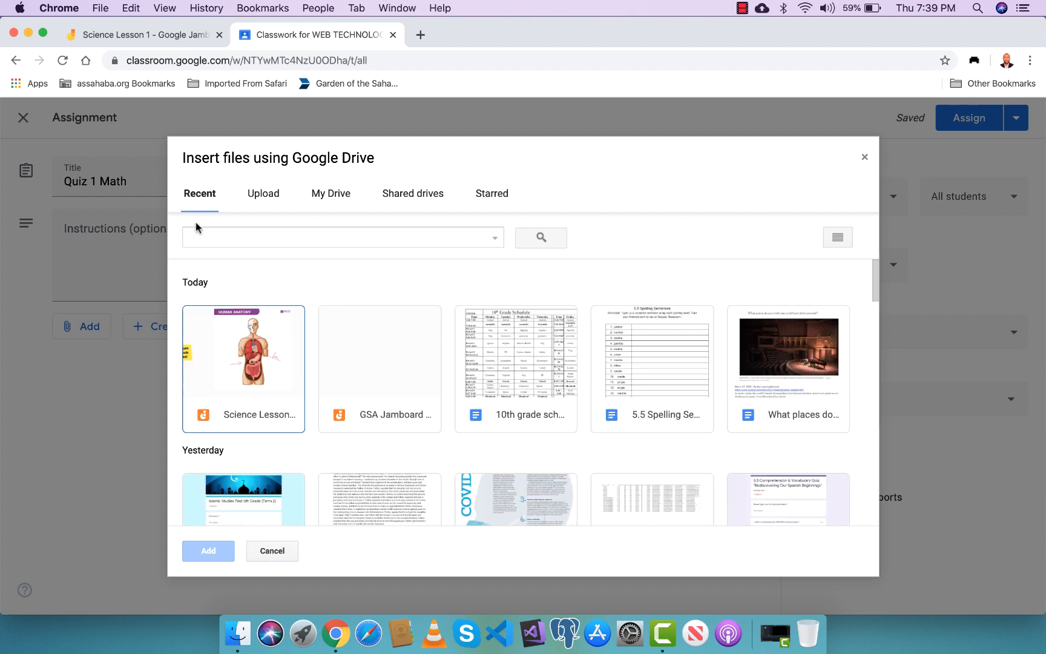
{"action": "left_click", "coordinate": [213, 354]}
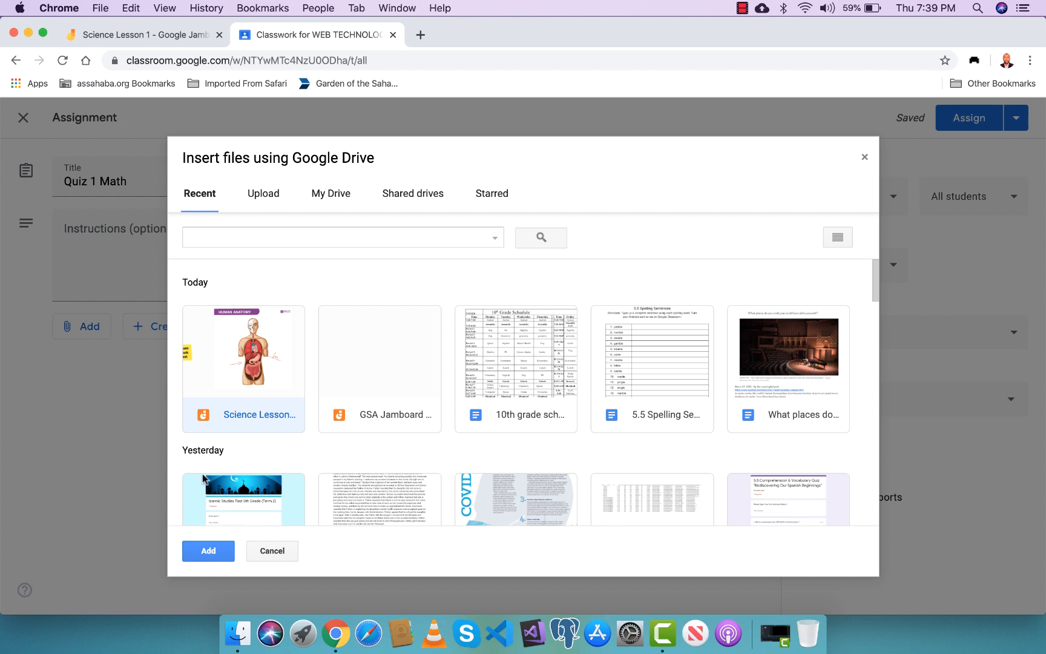
{"action": "left_click", "coordinate": [192, 556]}
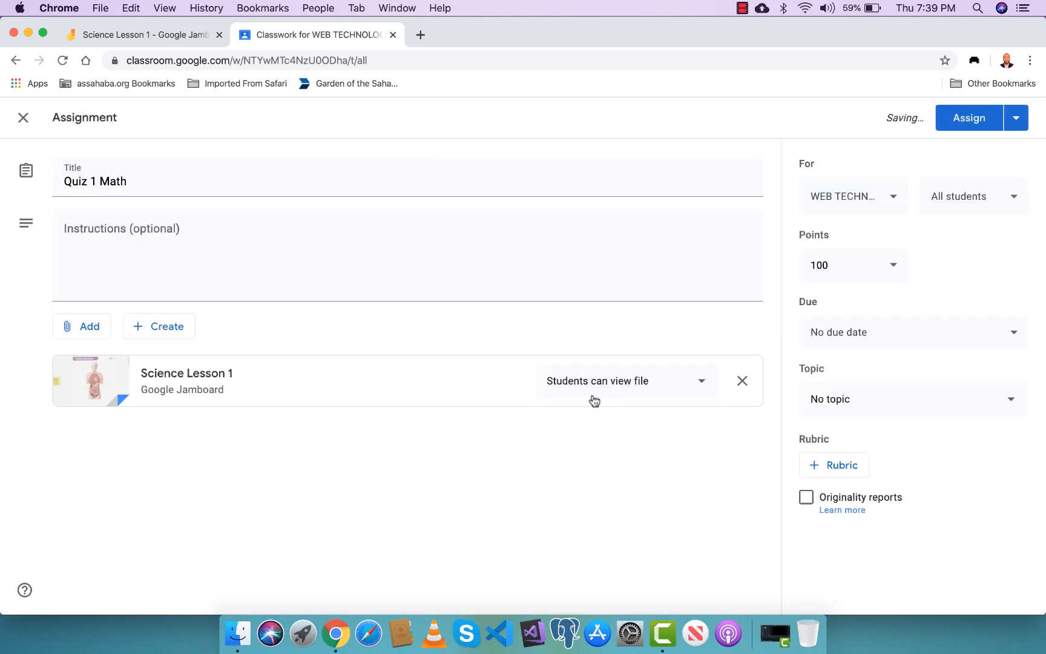
{"action": "left_click", "coordinate": [703, 386]}
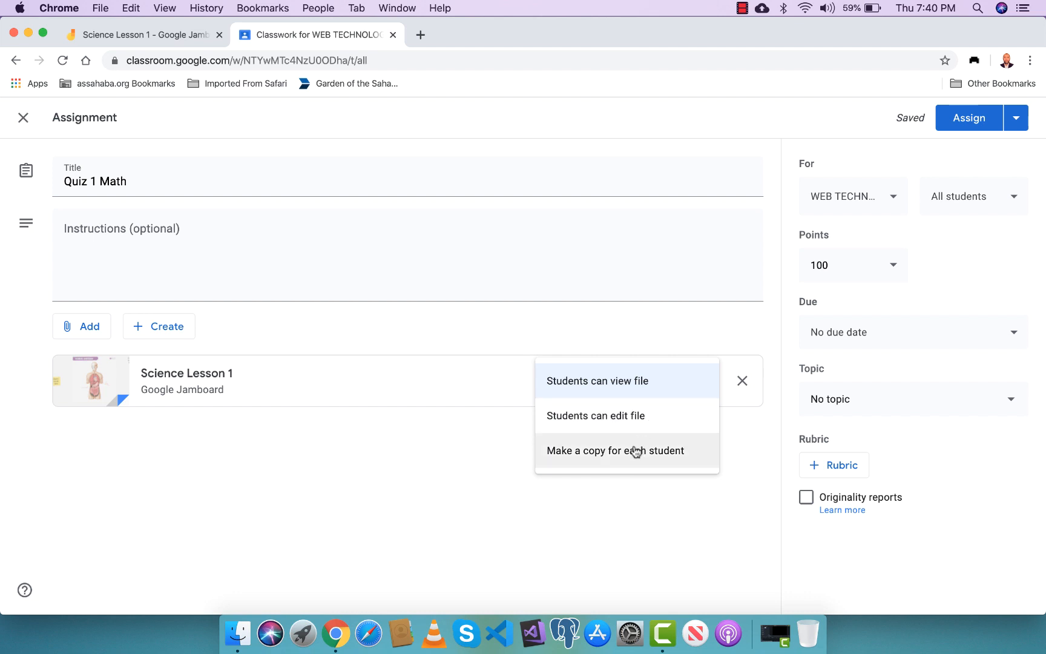
{"action": "left_click", "coordinate": [632, 451]}
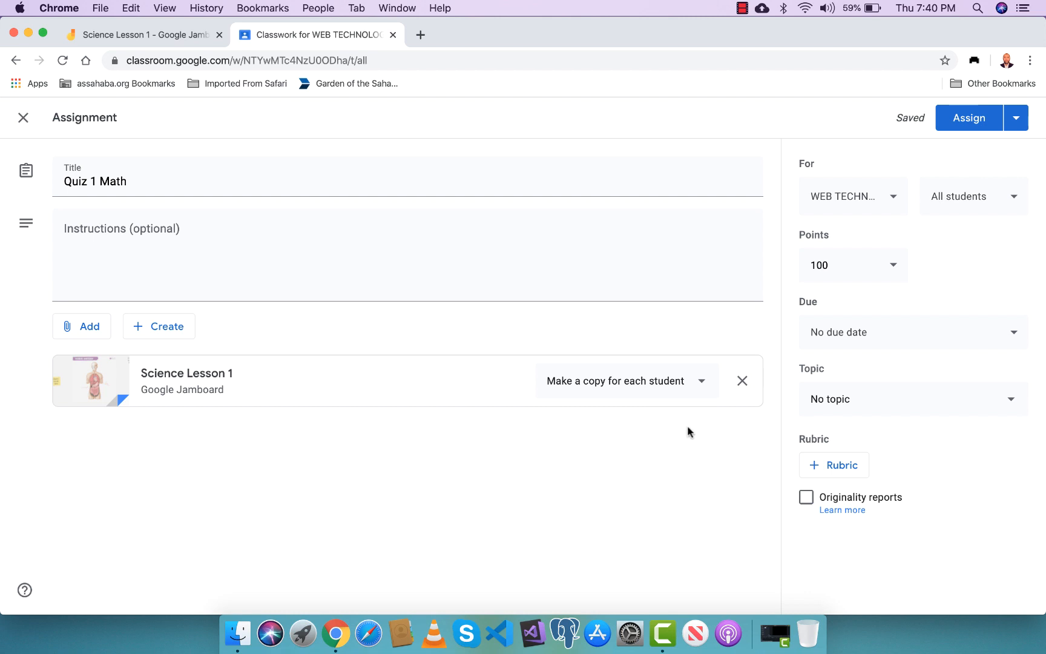
- Check the second frame of the Science Lesson 1 jam in Jamboard and return to the Classroom assignment
{"action": "left_click", "coordinate": [159, 39]}
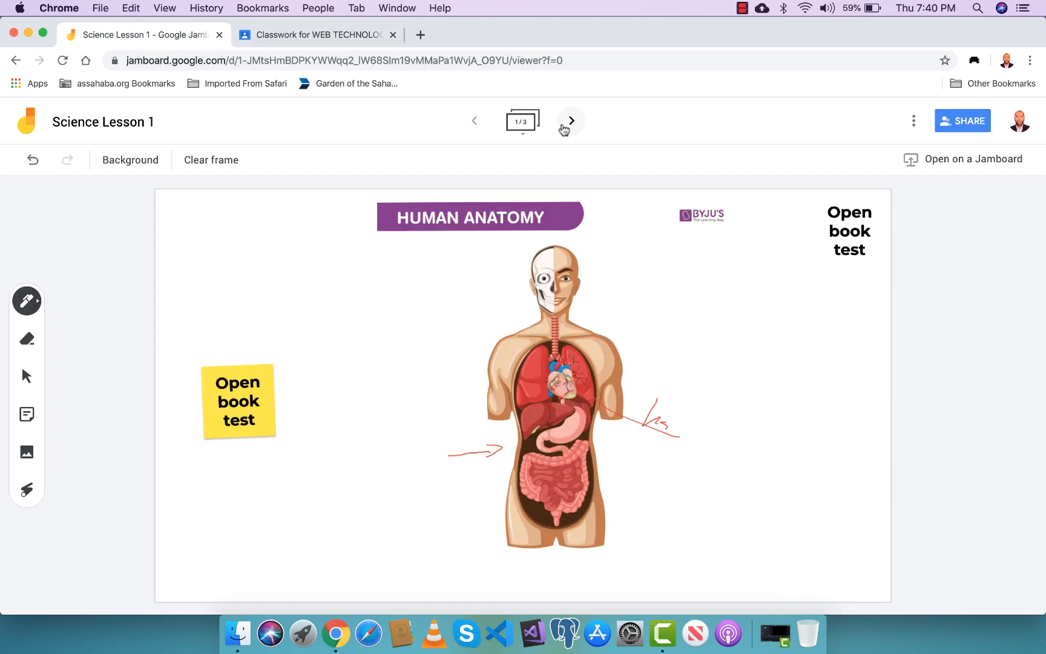
{"action": "left_click", "coordinate": [569, 127]}
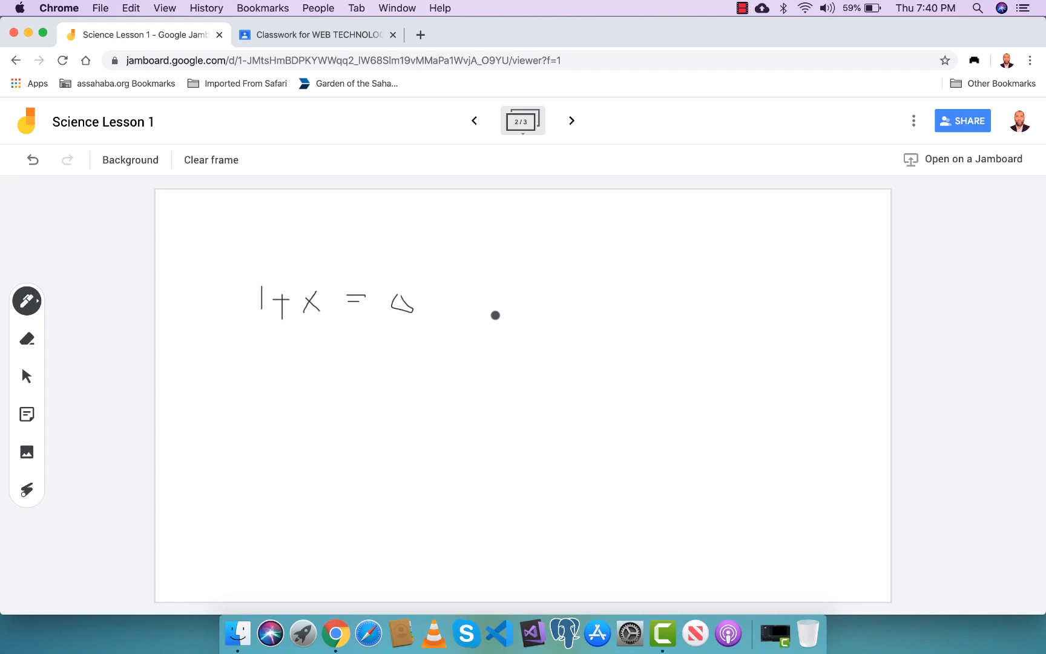
{"action": "left_click", "coordinate": [343, 36]}
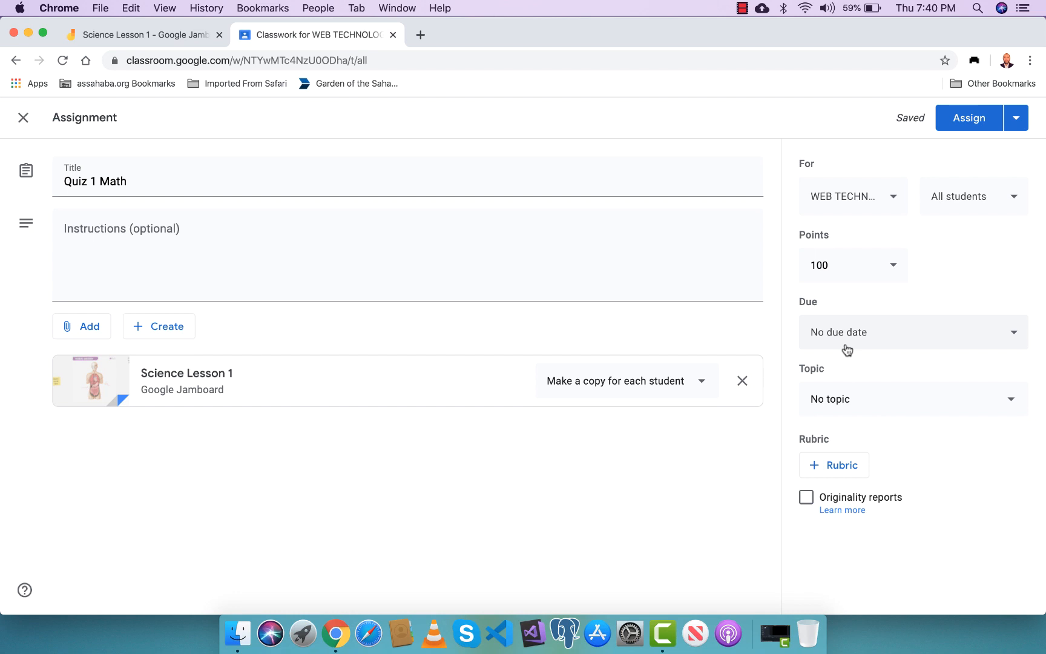
- Check the recipient list and assign Quiz 1 Math to all students of the class
{"action": "left_click", "coordinate": [1014, 197]}
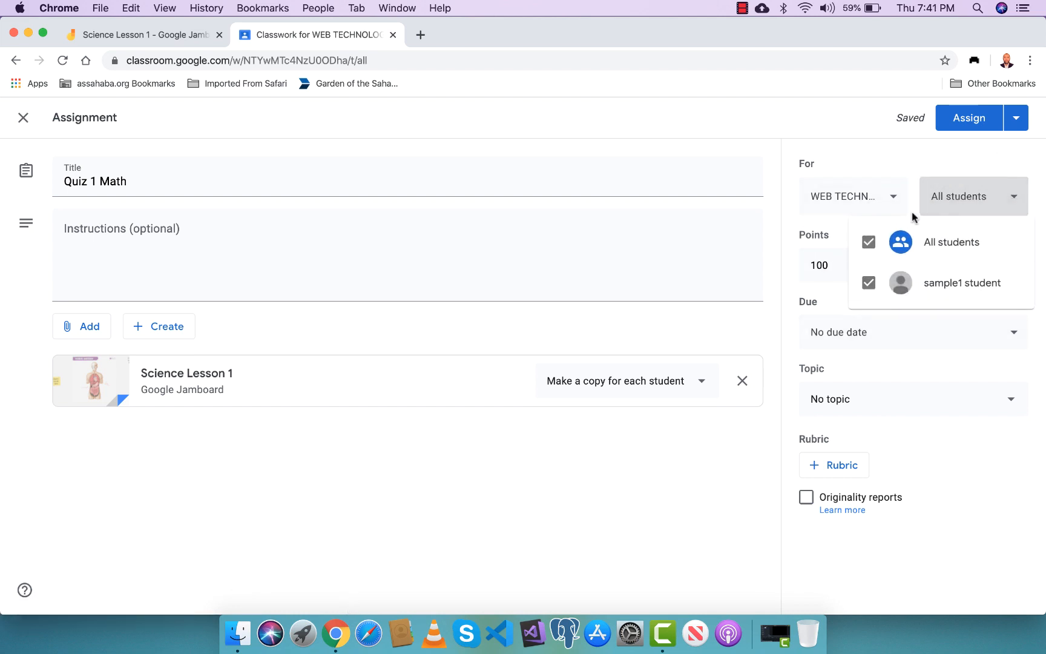
{"action": "left_click", "coordinate": [918, 147]}
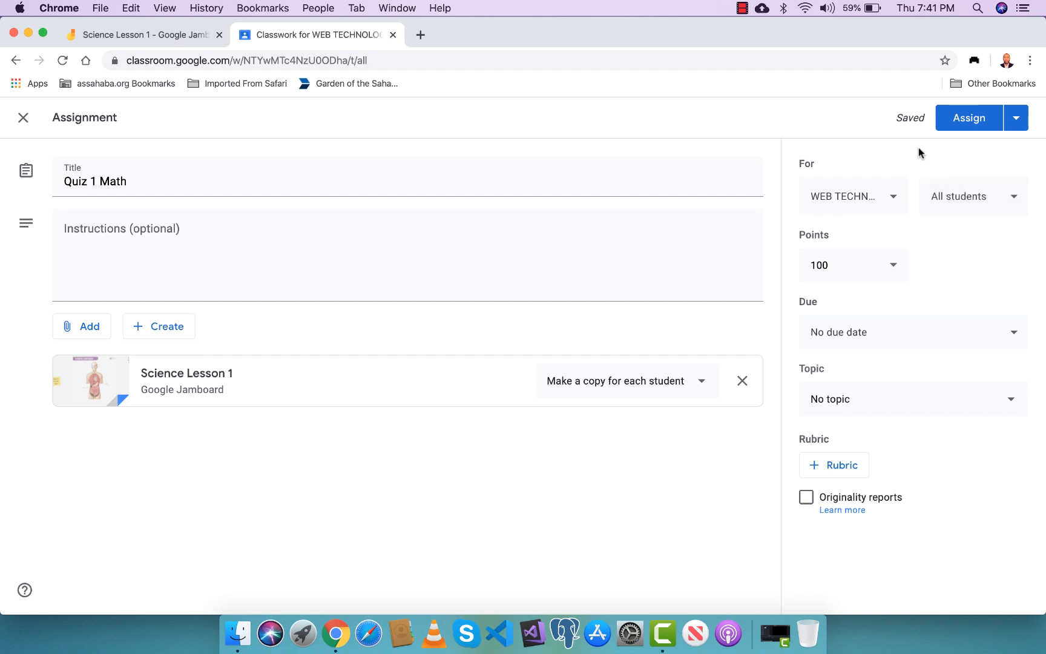
{"action": "left_click", "coordinate": [963, 126]}
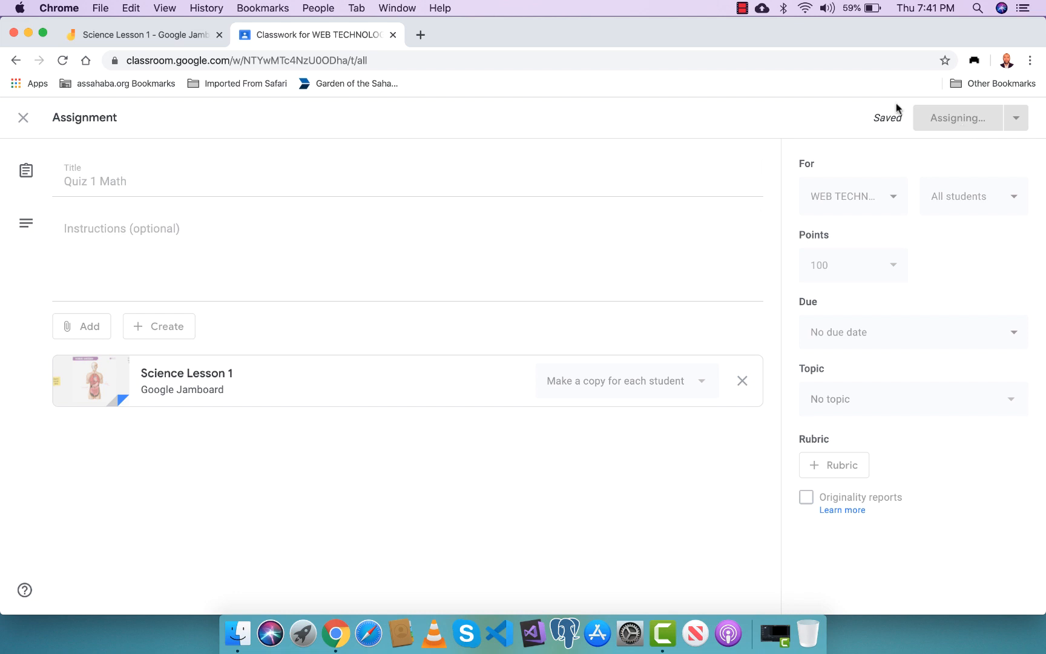
- Switch back to the Science Lesson 1 jam in Jamboard and view its first frame
{"action": "left_click", "coordinate": [181, 35]}
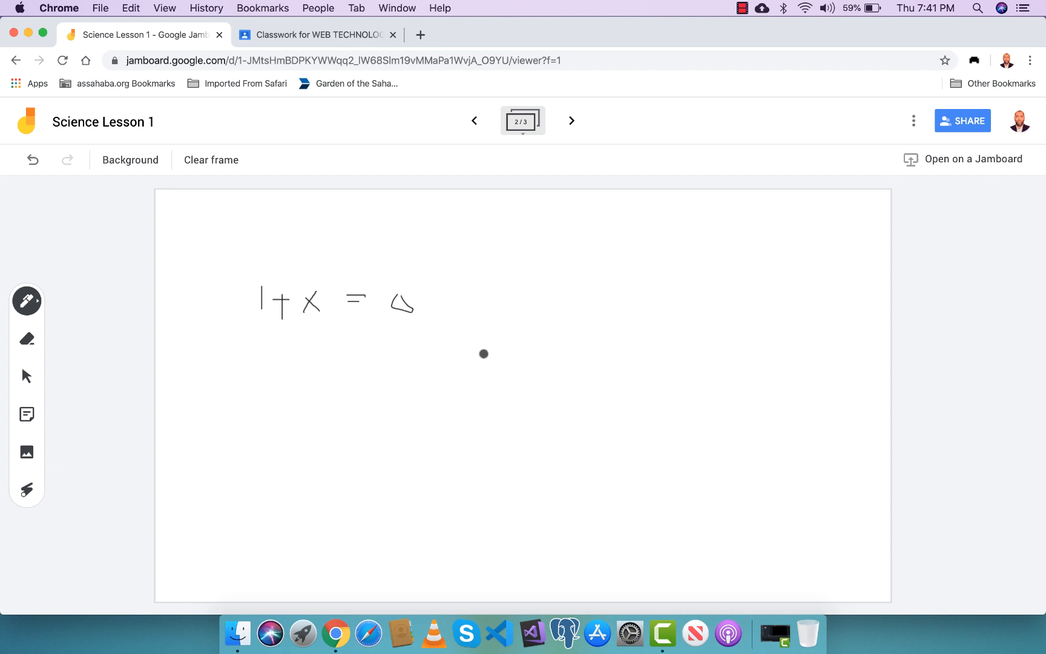
{"action": "left_click", "coordinate": [473, 123]}
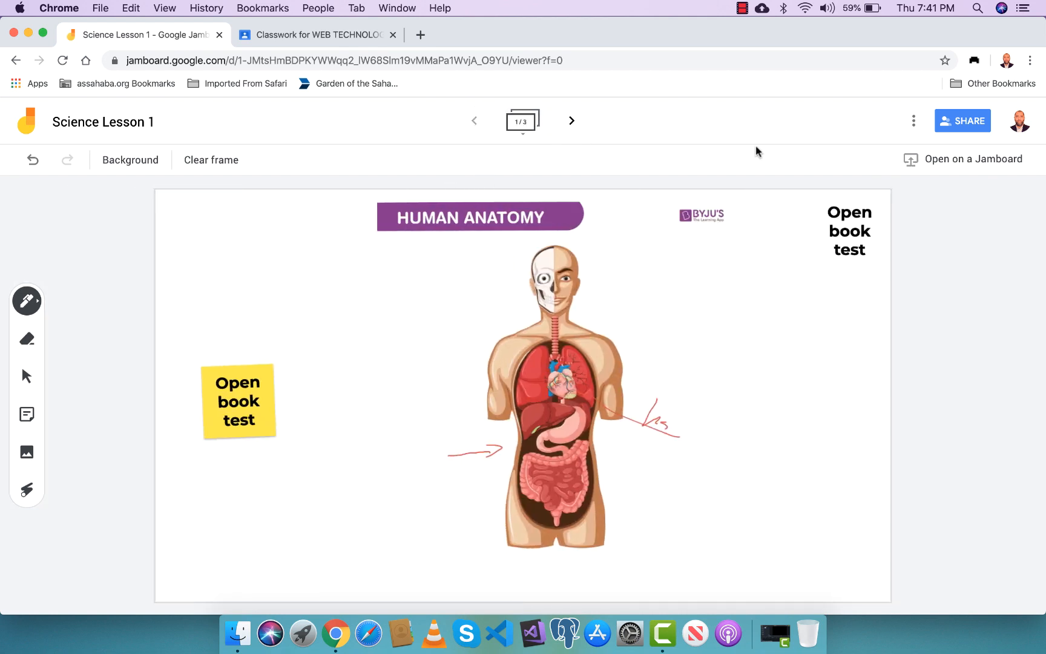
- Review the Science Lesson 1 jam's sharing settings and the permission options for inviting people, and close them without sending an invitation
{"action": "left_click", "coordinate": [962, 122]}
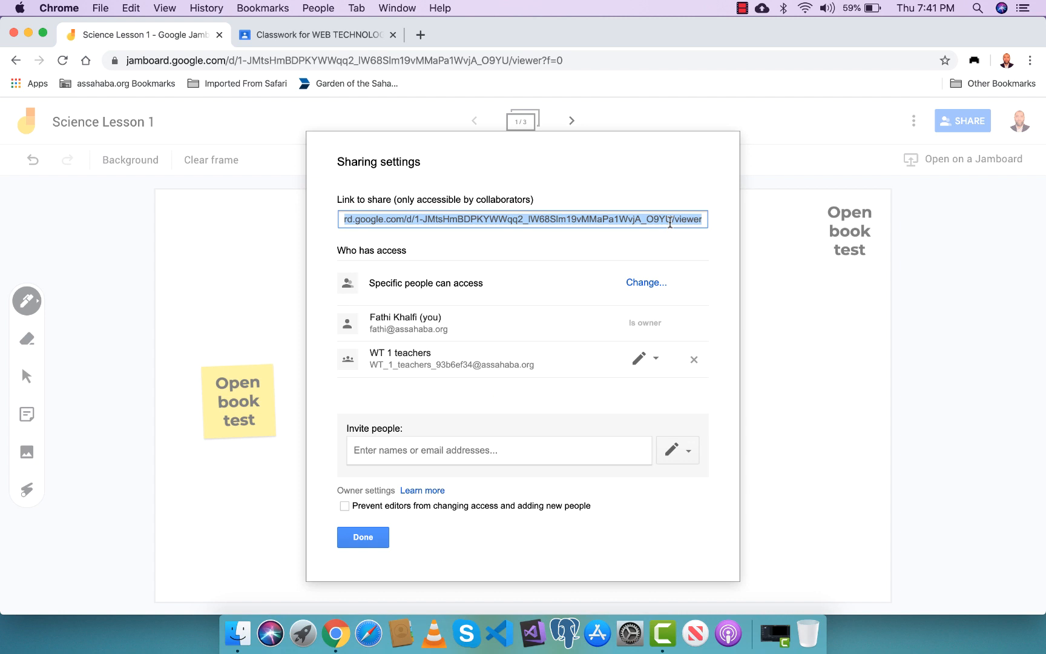
{"action": "left_click", "coordinate": [443, 453]}
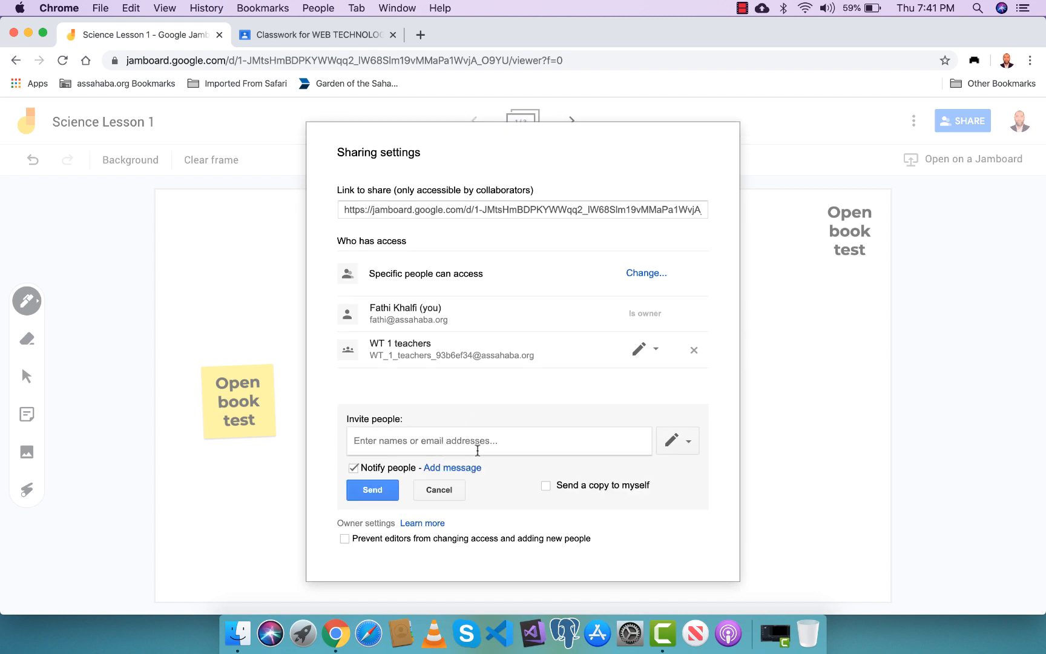
{"action": "left_click", "coordinate": [688, 448]}
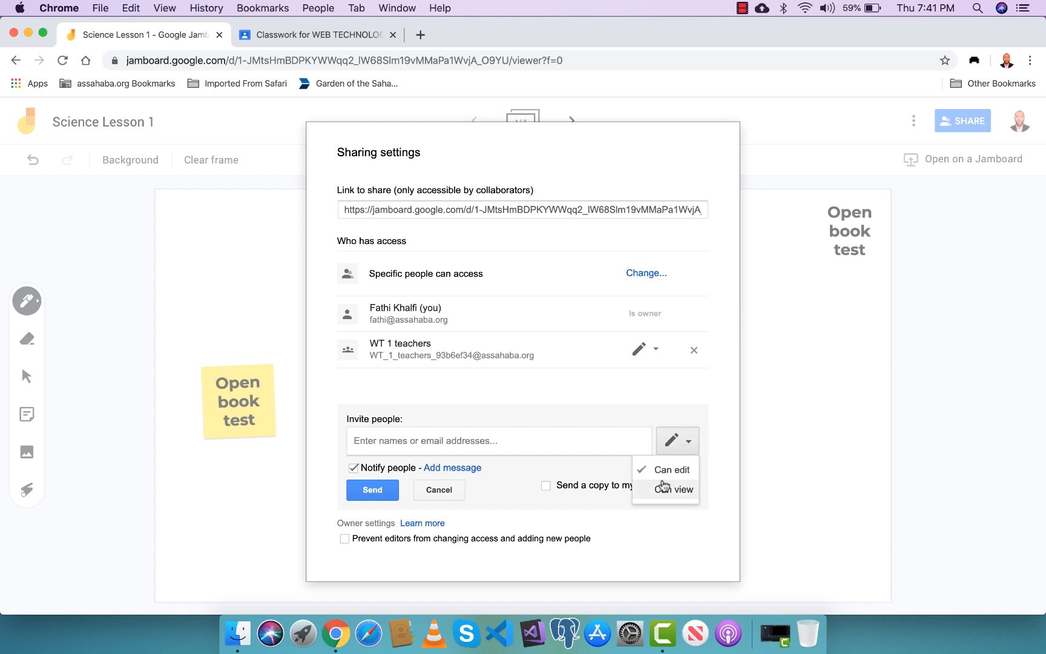
{"action": "left_click", "coordinate": [721, 451]}
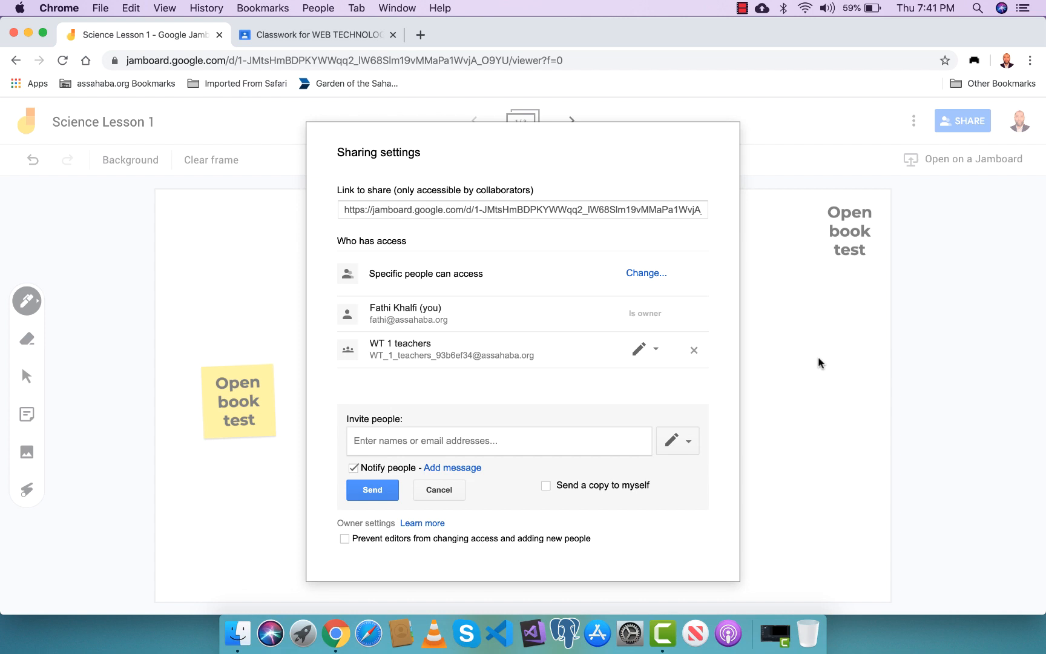
{"action": "left_click", "coordinate": [418, 489]}
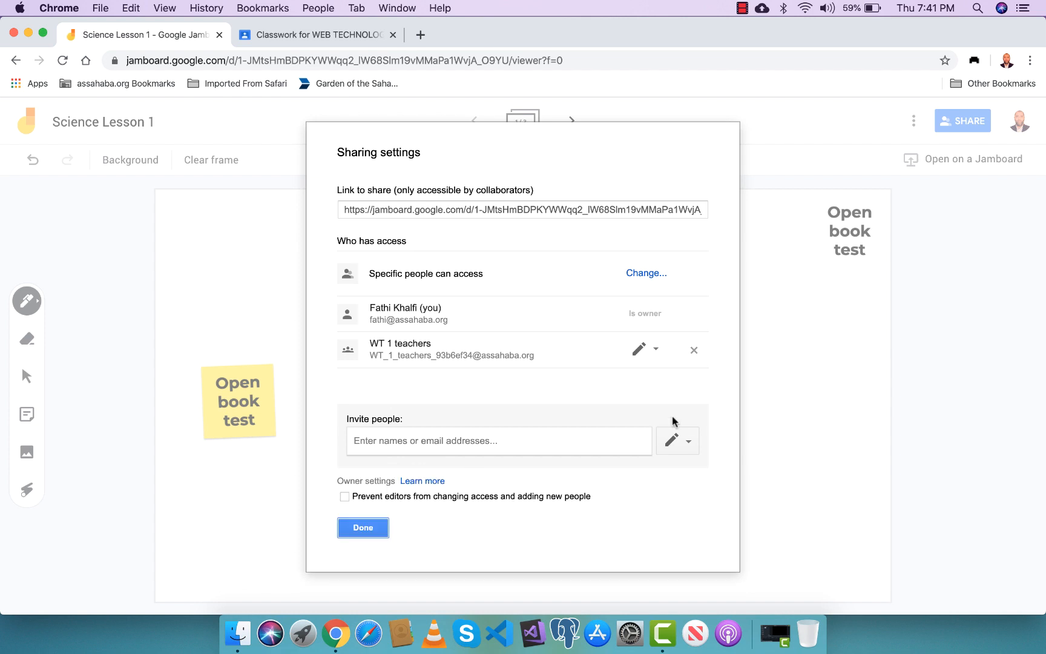
{"action": "left_click", "coordinate": [354, 529]}
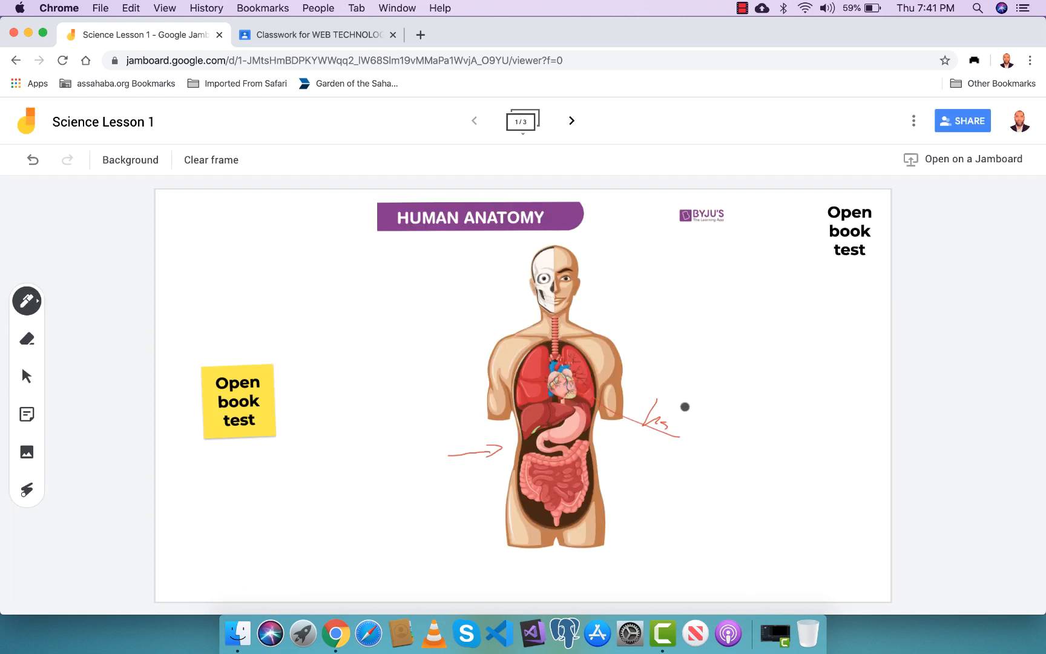